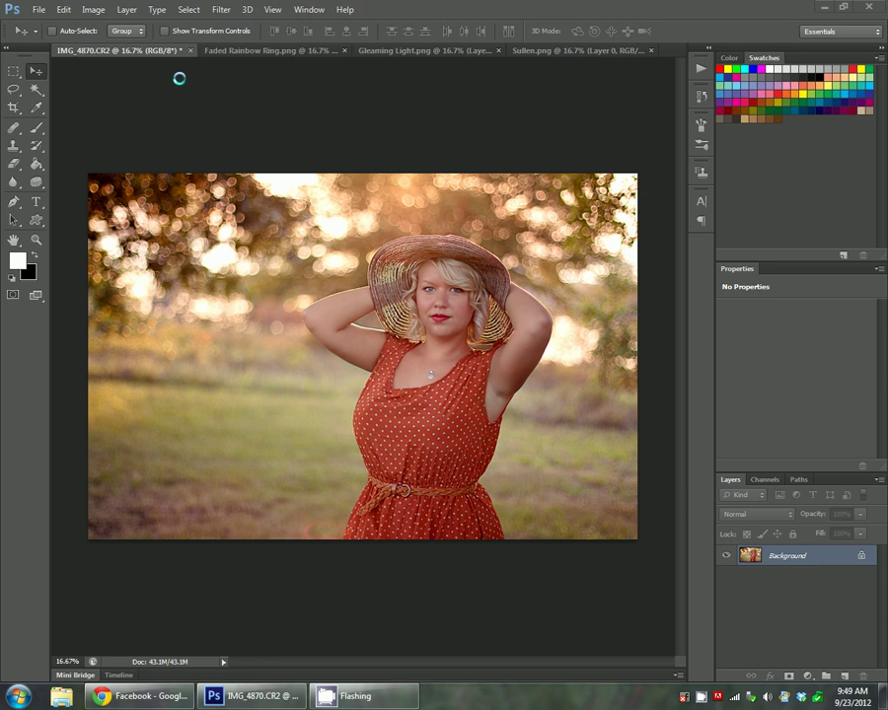
# Drag the Faded Rainbow Ring image into the IMG_4870 portrait as Layer 1, placed at the lower-left edge.
pyautogui.click(230, 49)
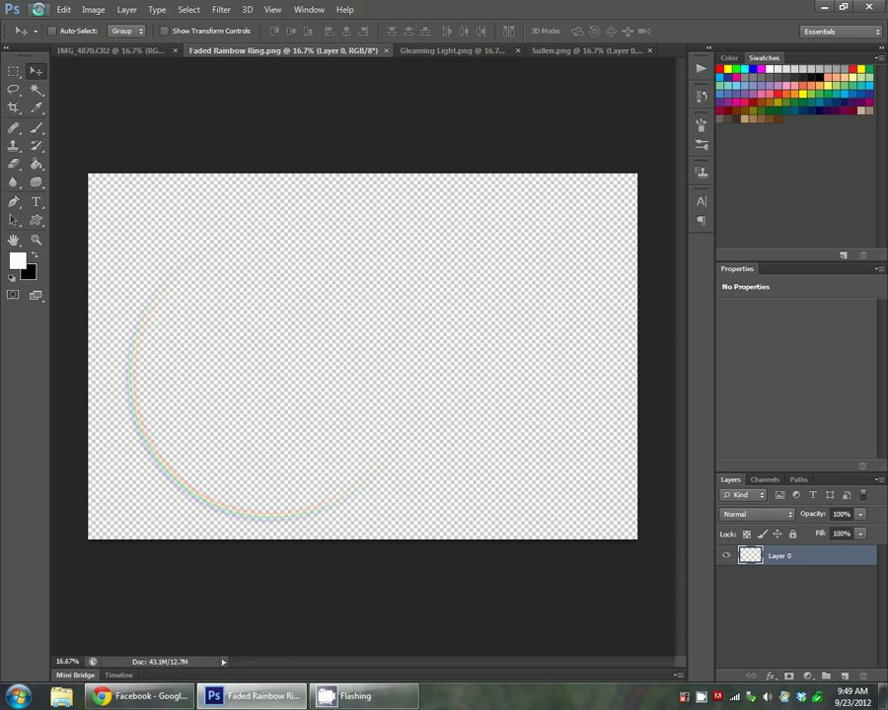
pyautogui.click(39, 9)
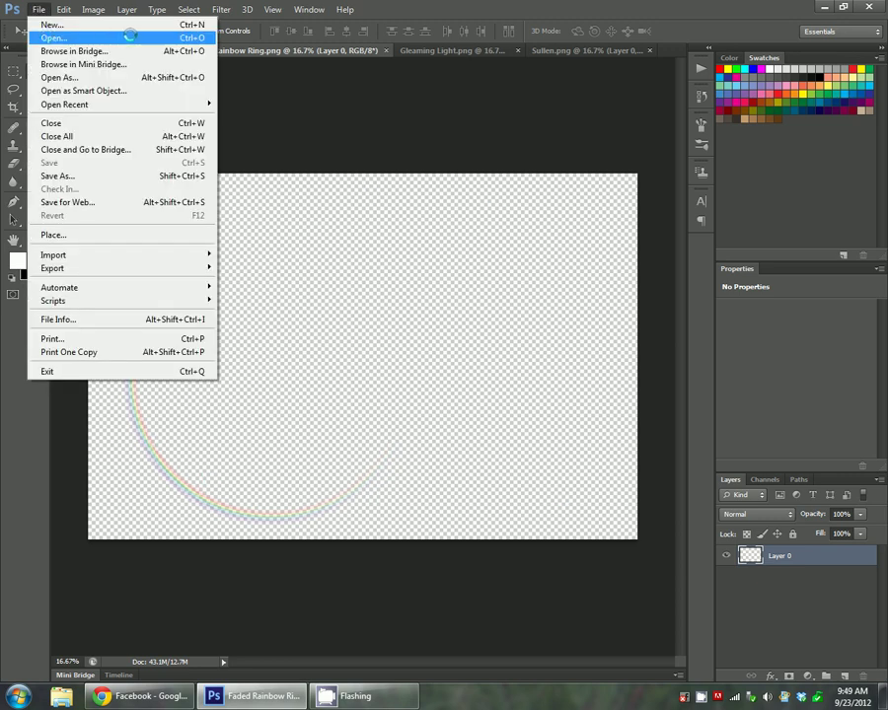
pyautogui.click(272, 8)
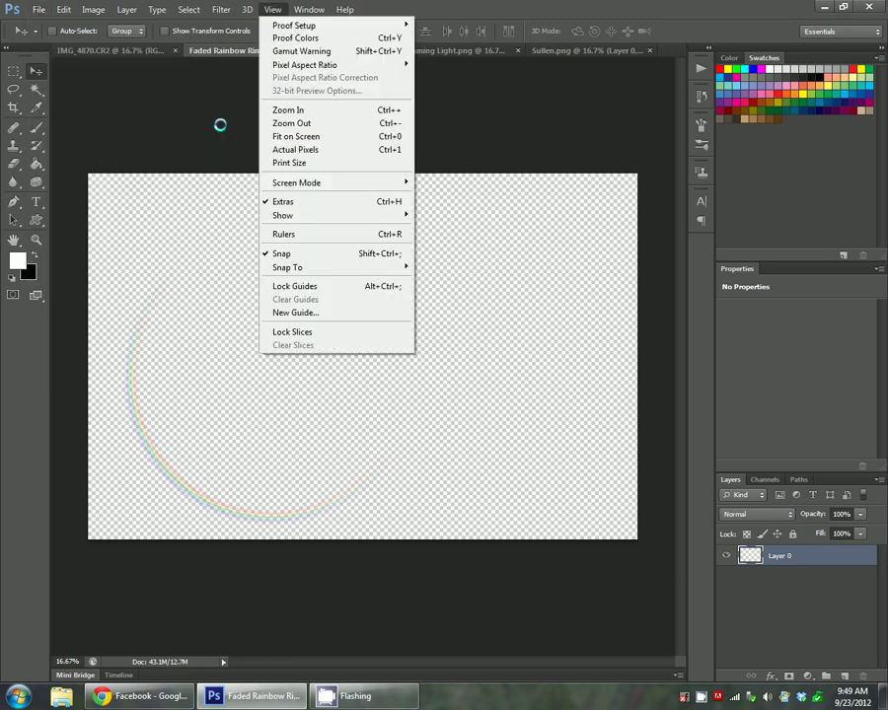
pyautogui.click(14, 69)
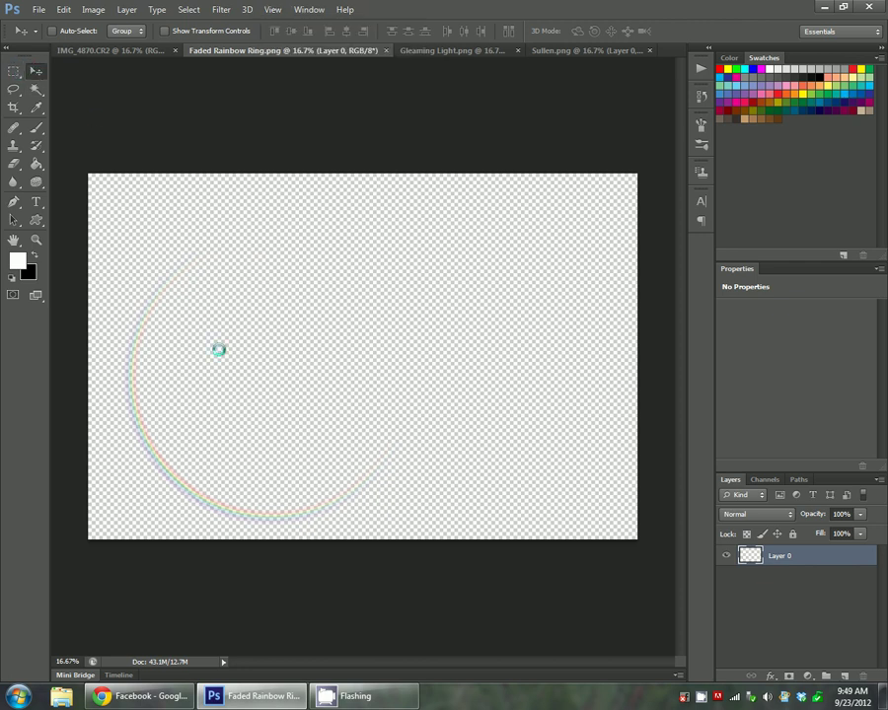
pyautogui.moveTo(266, 355); pyautogui.dragTo(240, 230)
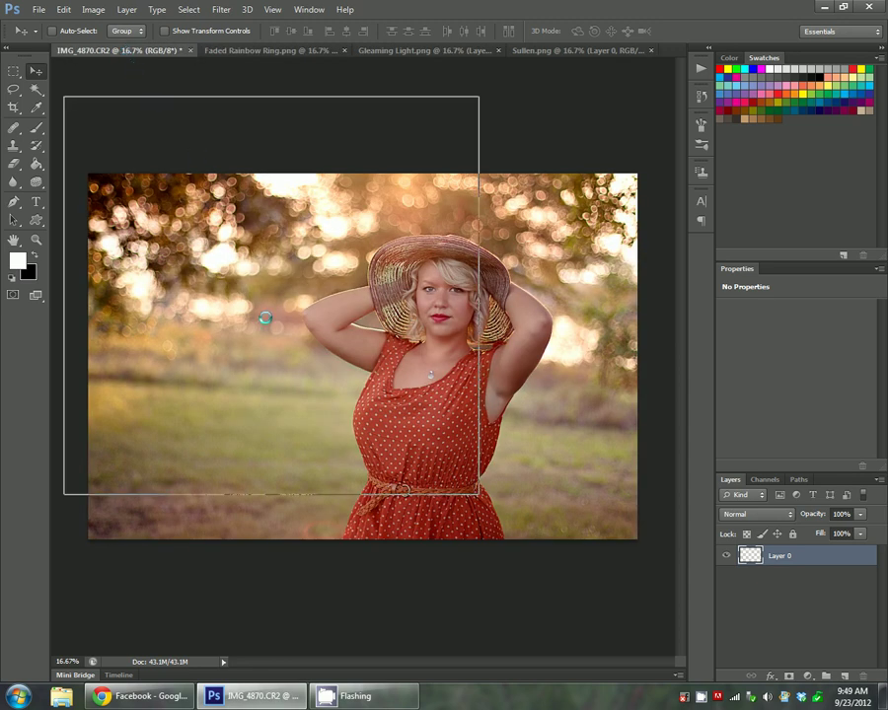
pyautogui.moveTo(252, 343); pyautogui.dragTo(250, 396)
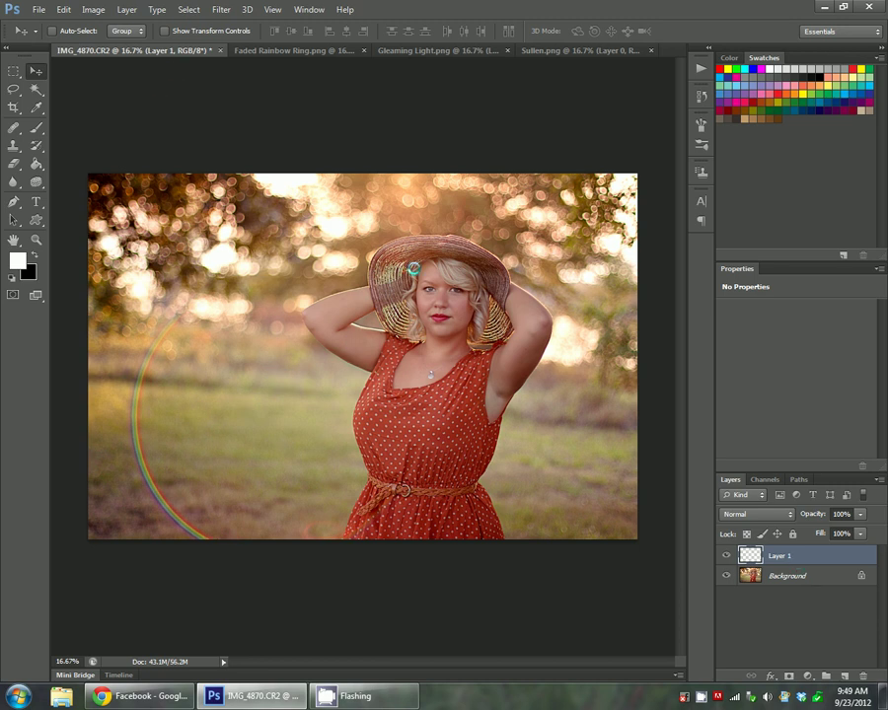
# Set Layer 1 to Overlay blending and apply a Gaussian Blur with radius 10.
pyautogui.click(753, 514)
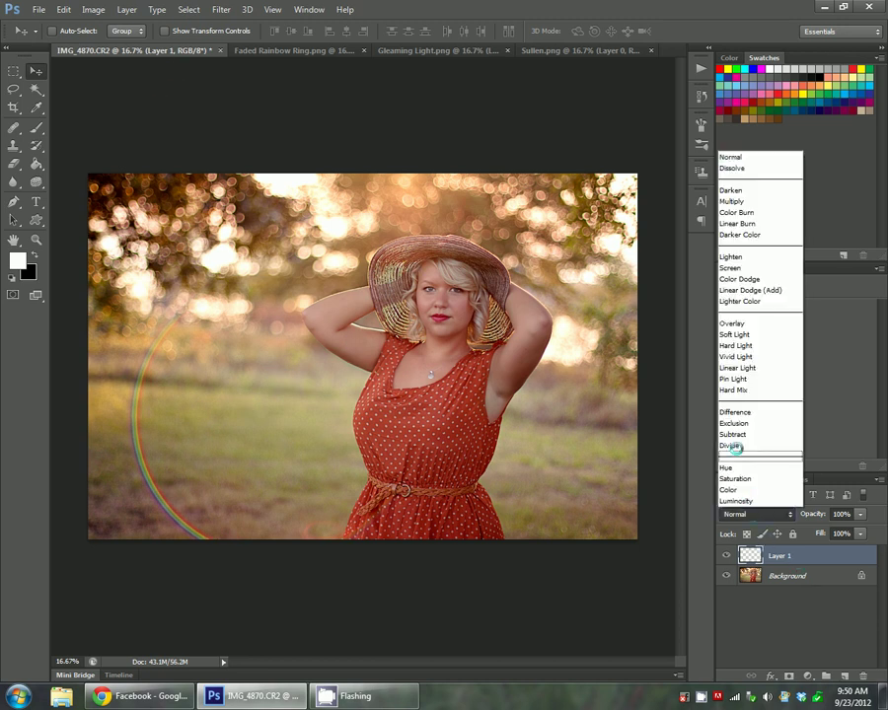
pyautogui.click(760, 318)
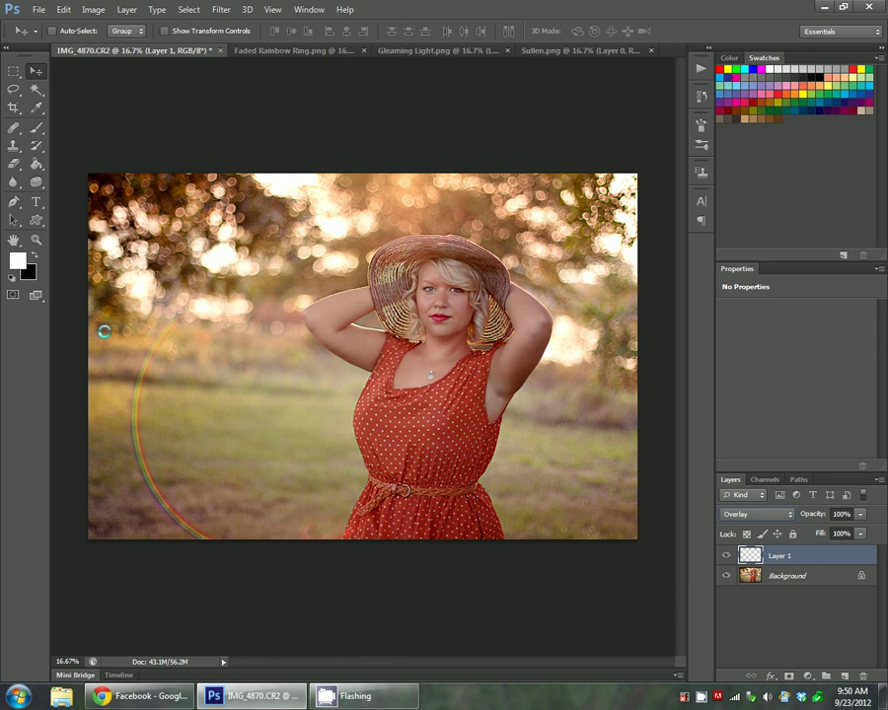
pyautogui.click(221, 9)
pyautogui.moveTo(232, 149)
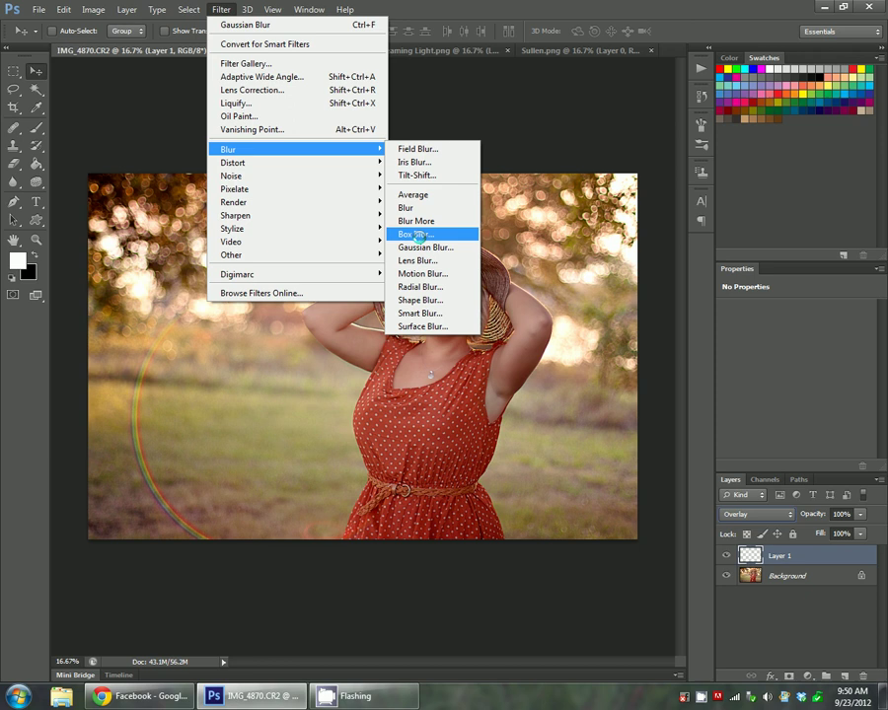
pyautogui.click(424, 247)
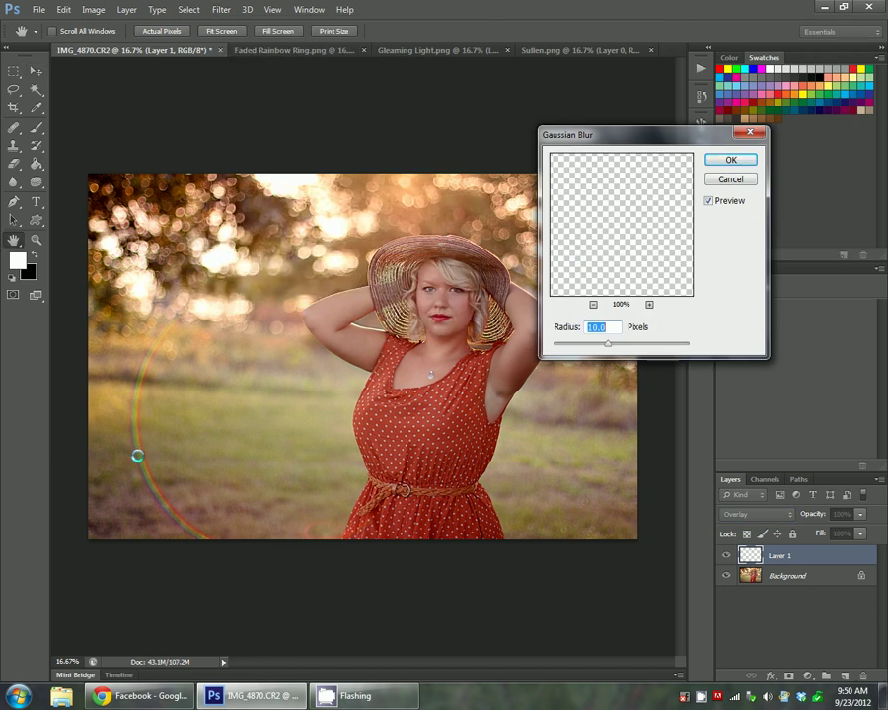
pyautogui.click(729, 159)
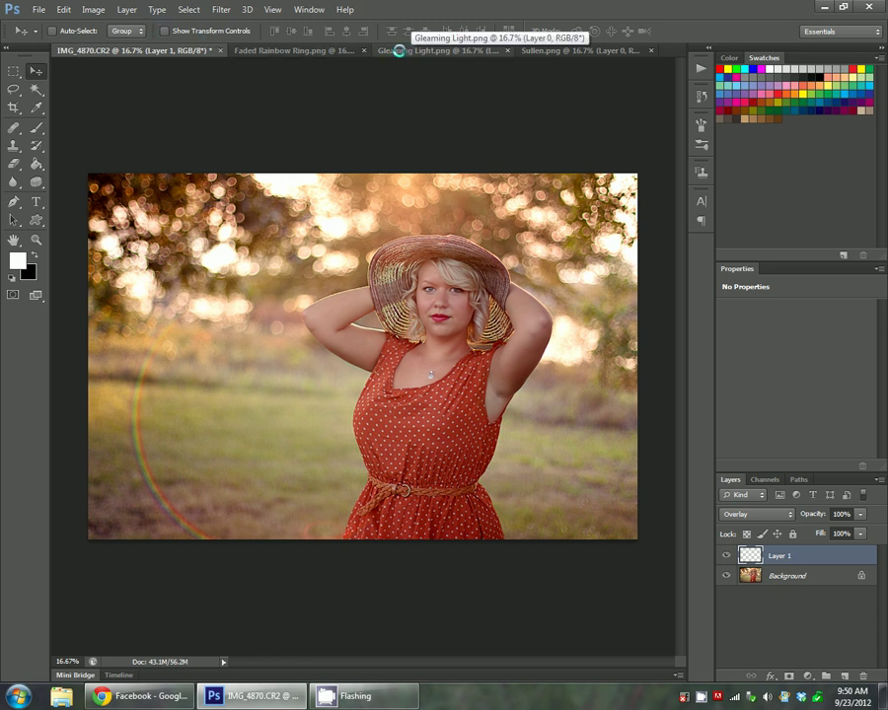
# Drag the Gleaming Light image onto the portrait as Layer 2 and flip it horizontally.
pyautogui.click(398, 50)
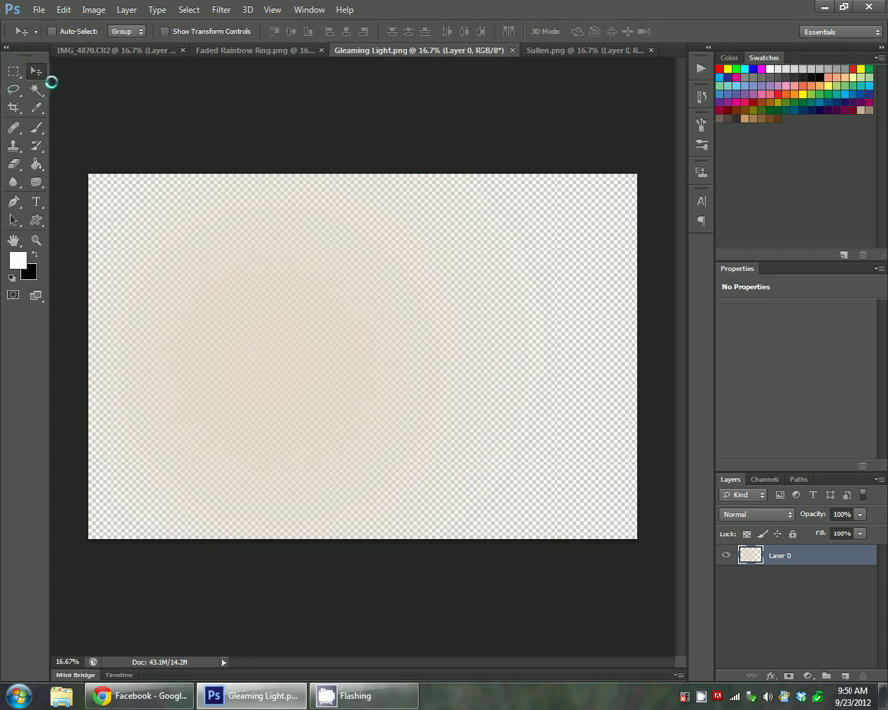
pyautogui.moveTo(244, 273); pyautogui.dragTo(293, 314)
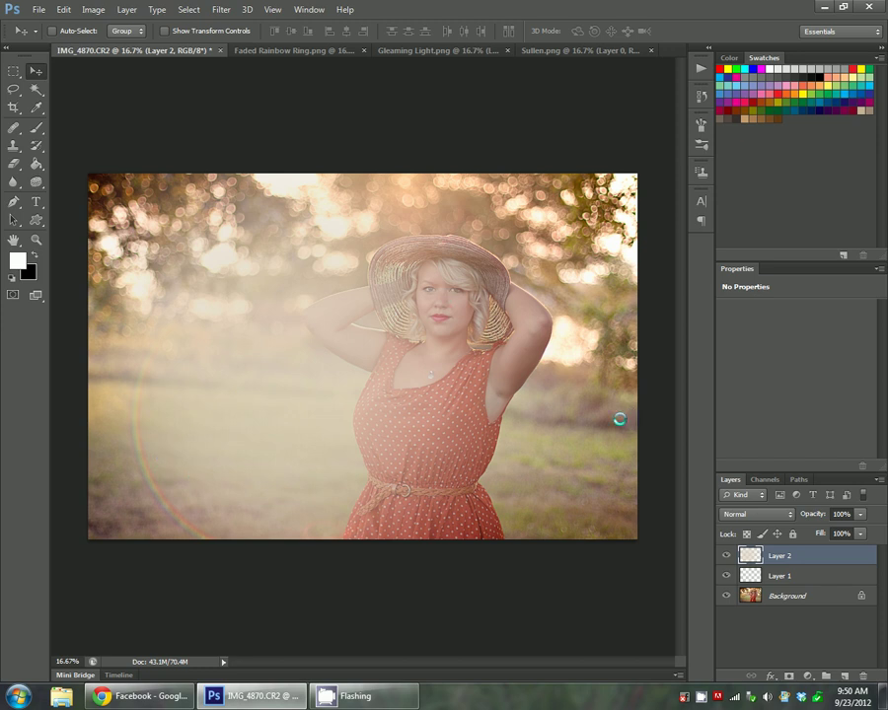
pyautogui.click(63, 8)
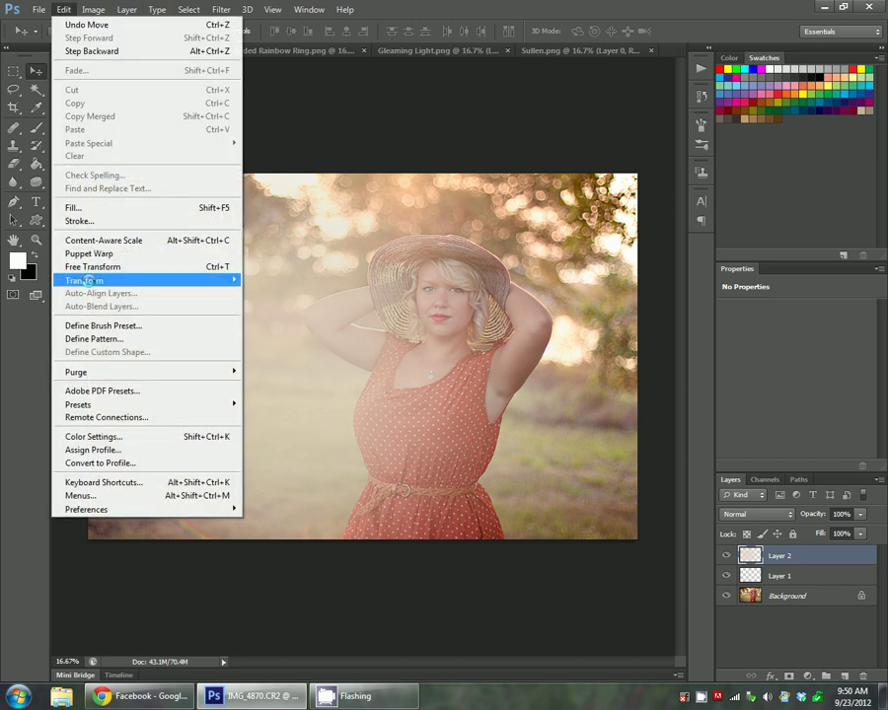
pyautogui.moveTo(97, 280)
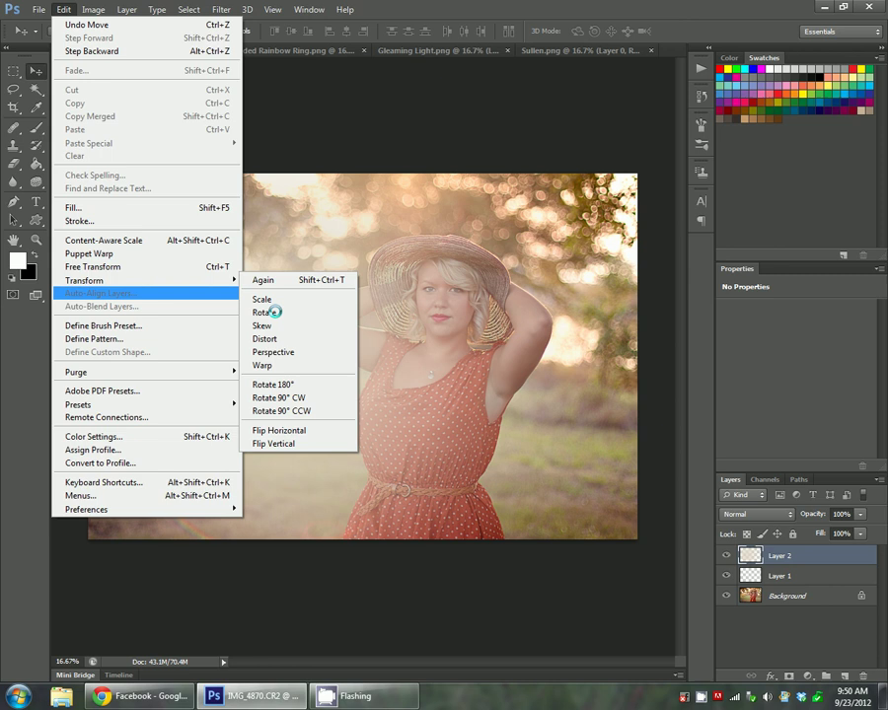
pyautogui.click(294, 430)
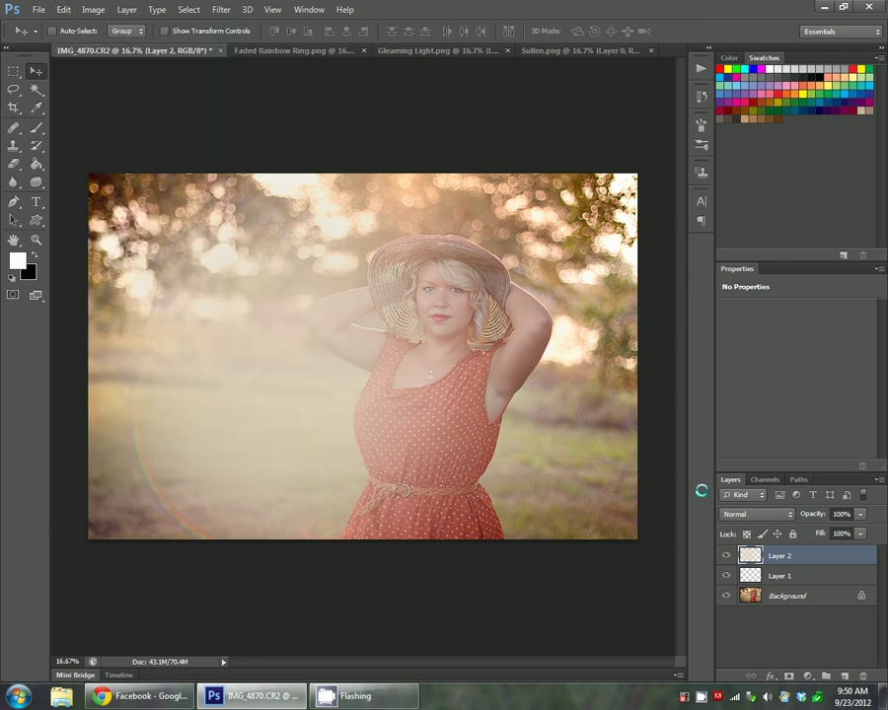
# Give Layer 2 Overlay blending at 62% opacity.
pyautogui.click(737, 513)
pyautogui.click(736, 317)
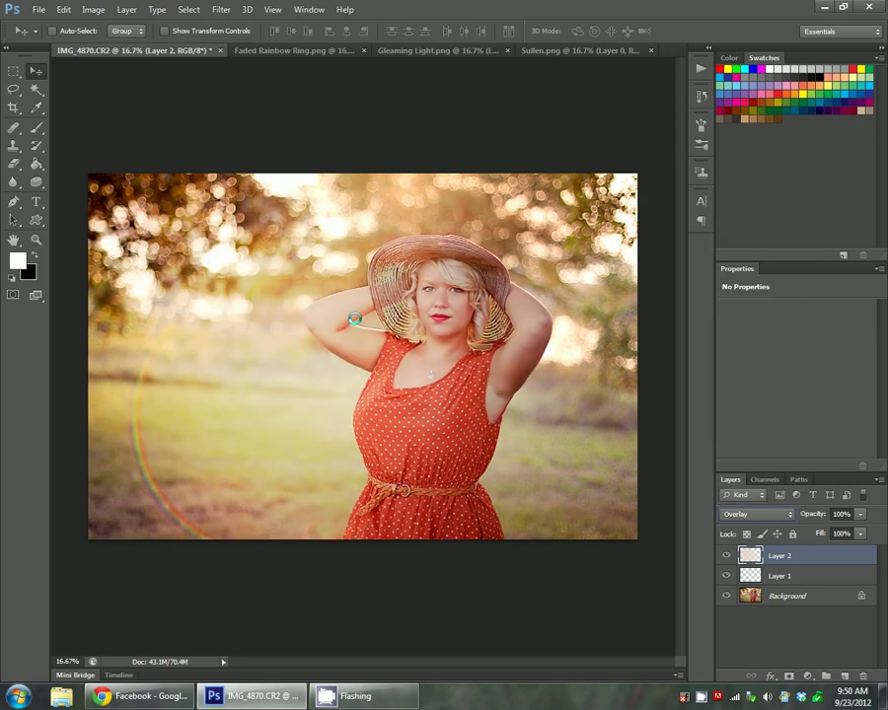
pyautogui.click(860, 514)
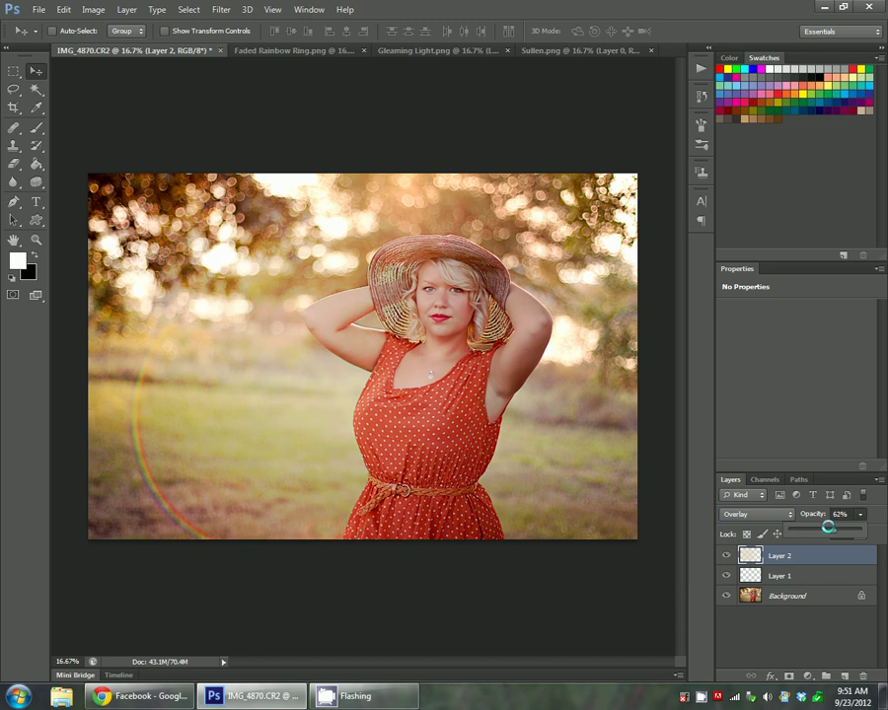
pyautogui.click(779, 588)
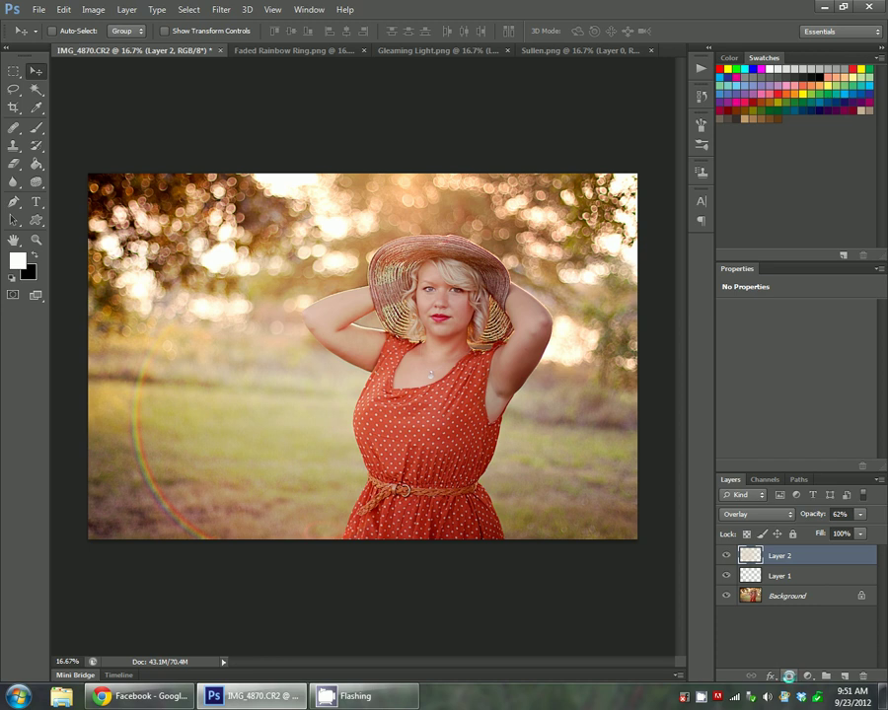
# Add a layer mask to Layer 2 and paint the haze away near her face with a smaller brush.
pyautogui.click(789, 677)
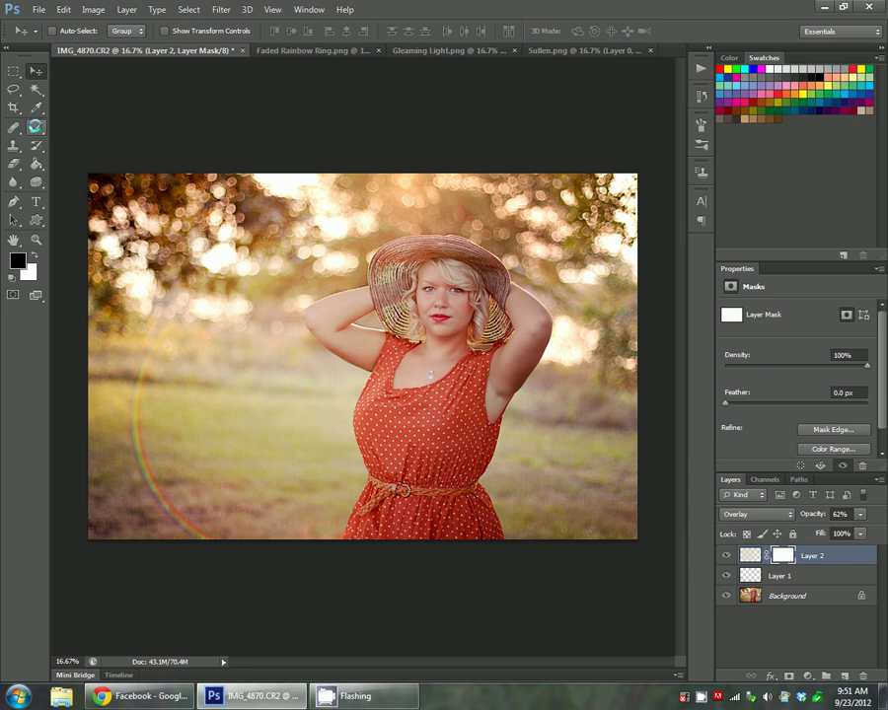
pyautogui.click(36, 127)
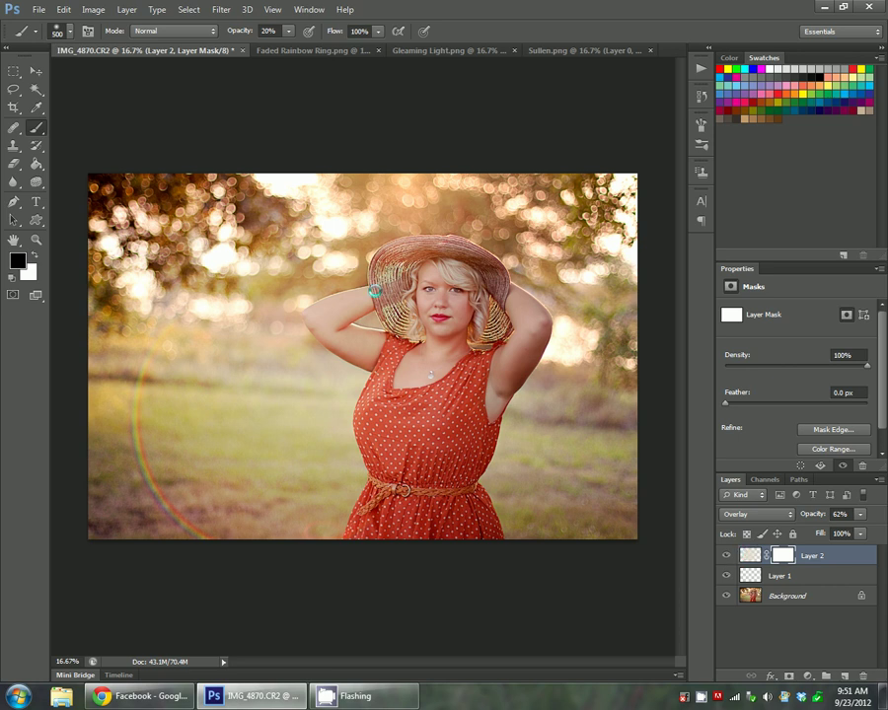
pyautogui.press('[')
pyautogui.click(353, 303)
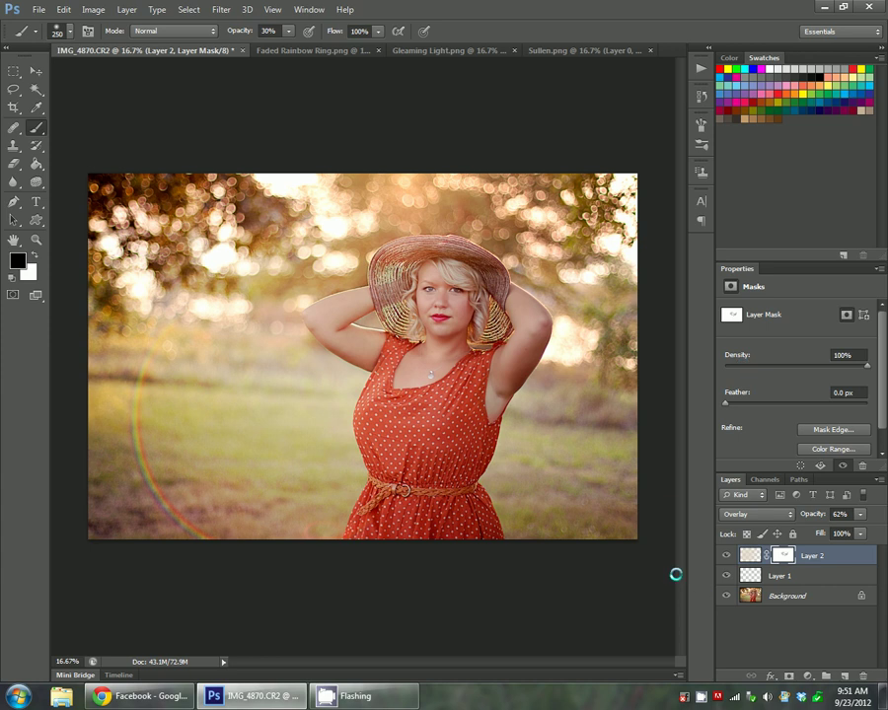
# Toggle Layer 2's visibility to compare the portrait with and without the haze.
pyautogui.click(727, 554)
pyautogui.click(727, 555)
pyautogui.click(727, 555)
pyautogui.click(727, 554)
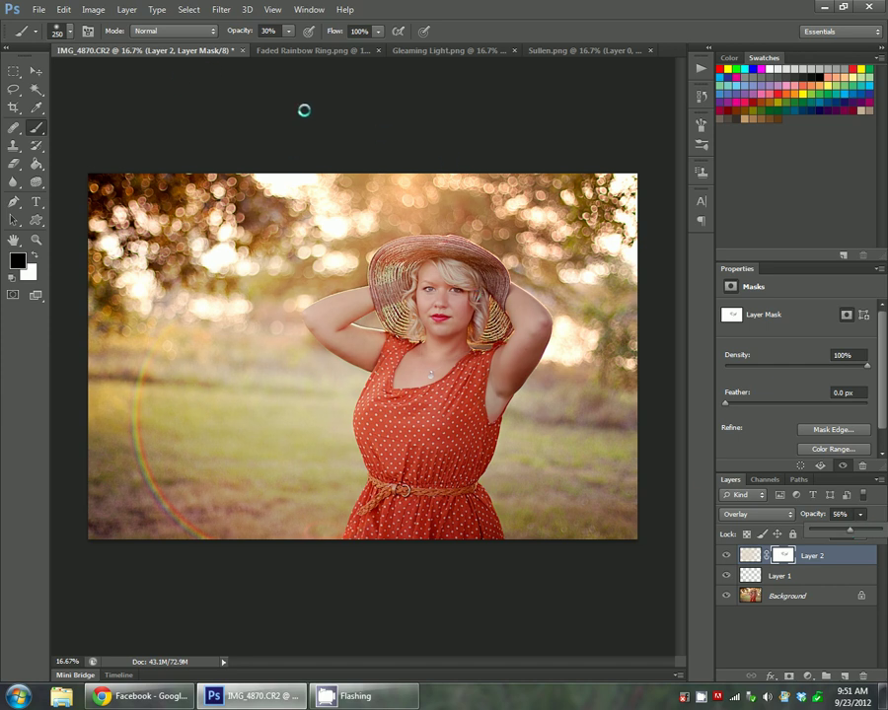
# Drag the Sullen.png texture into the portrait as a new Layer 3.
pyautogui.click(558, 49)
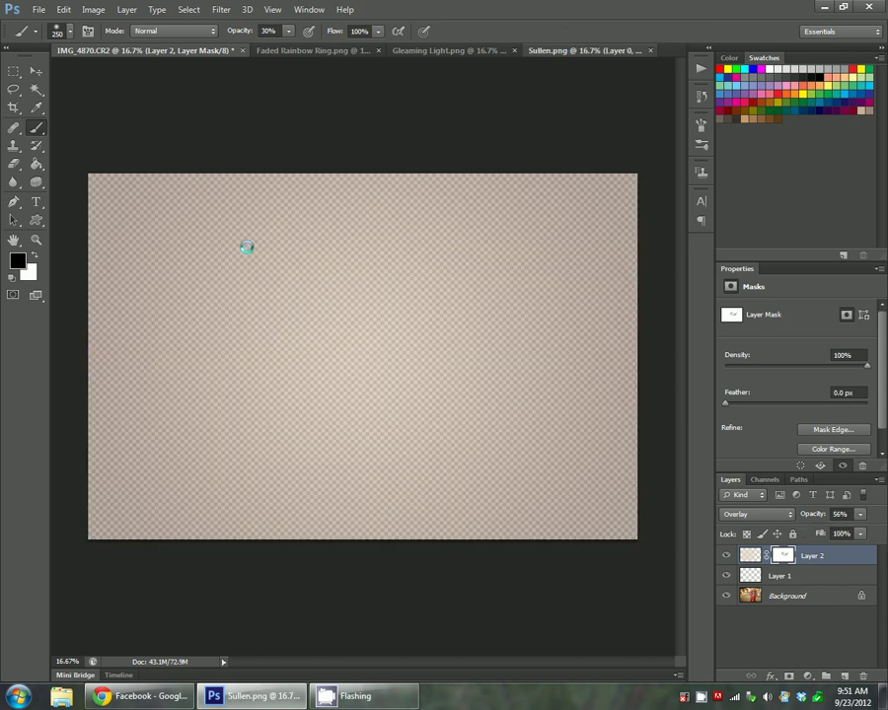
pyautogui.press('x')
pyautogui.click(36, 71)
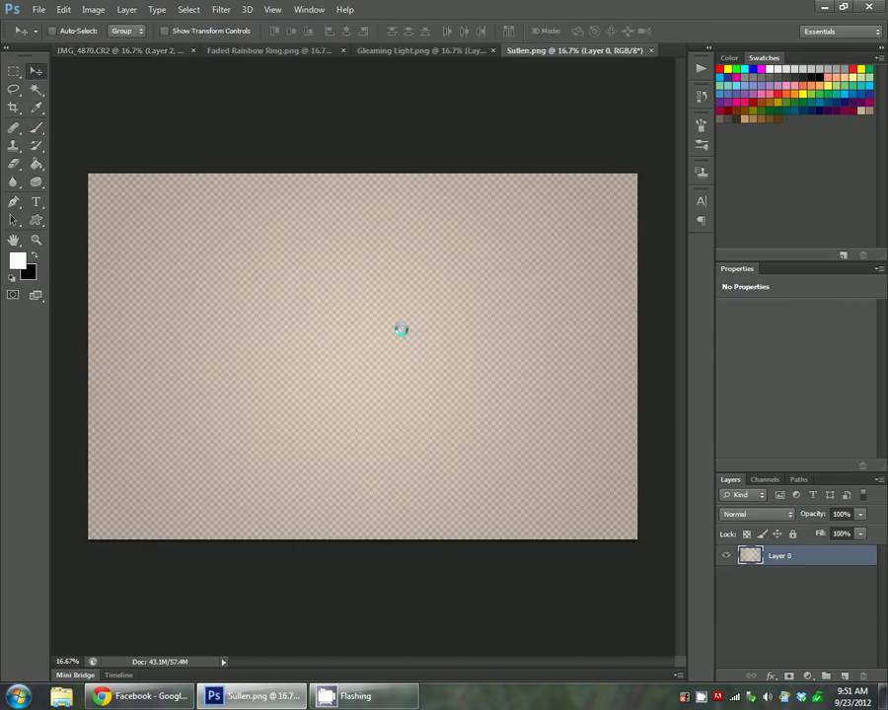
pyautogui.moveTo(381, 304); pyautogui.dragTo(288, 207)
pyautogui.moveTo(364, 311); pyautogui.dragTo(395, 335)
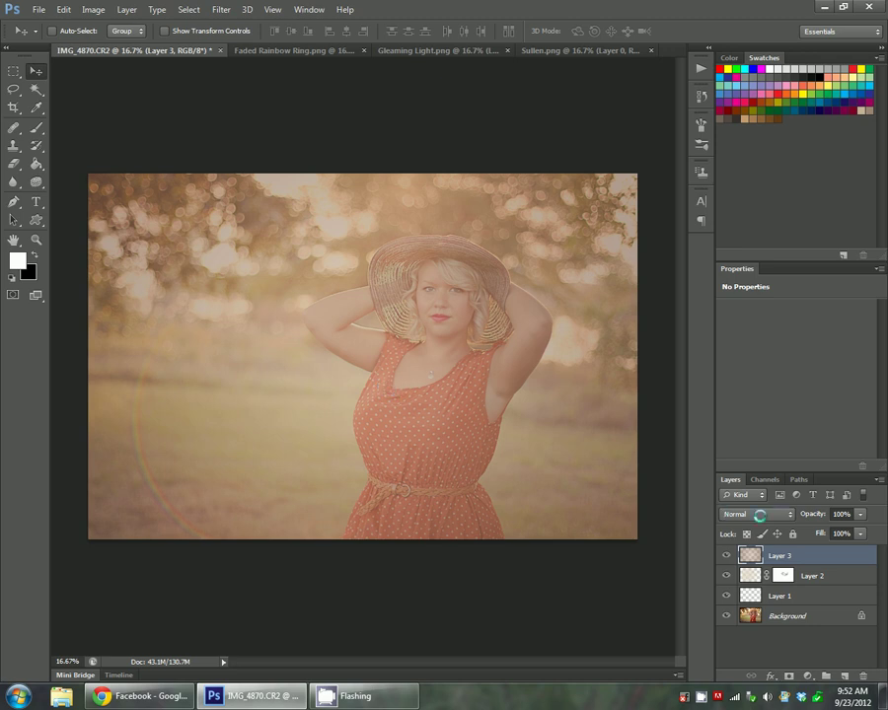
# Set Layer 3 to Lighten and try 36% opacity before returning it to 100%.
pyautogui.click(760, 514)
pyautogui.click(755, 253)
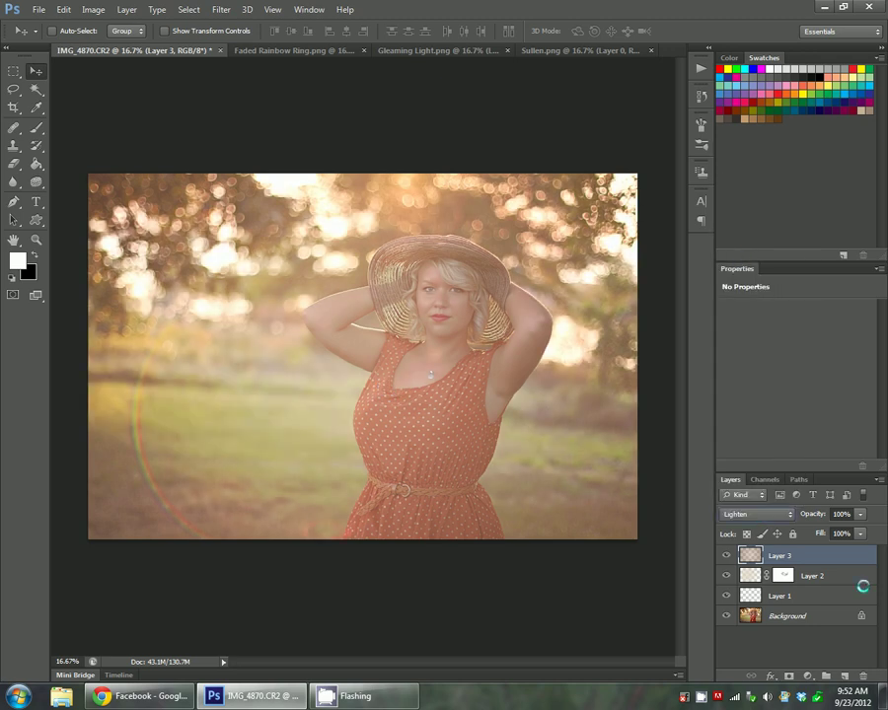
pyautogui.click(861, 514)
pyautogui.moveTo(858, 532); pyautogui.dragTo(813, 533)
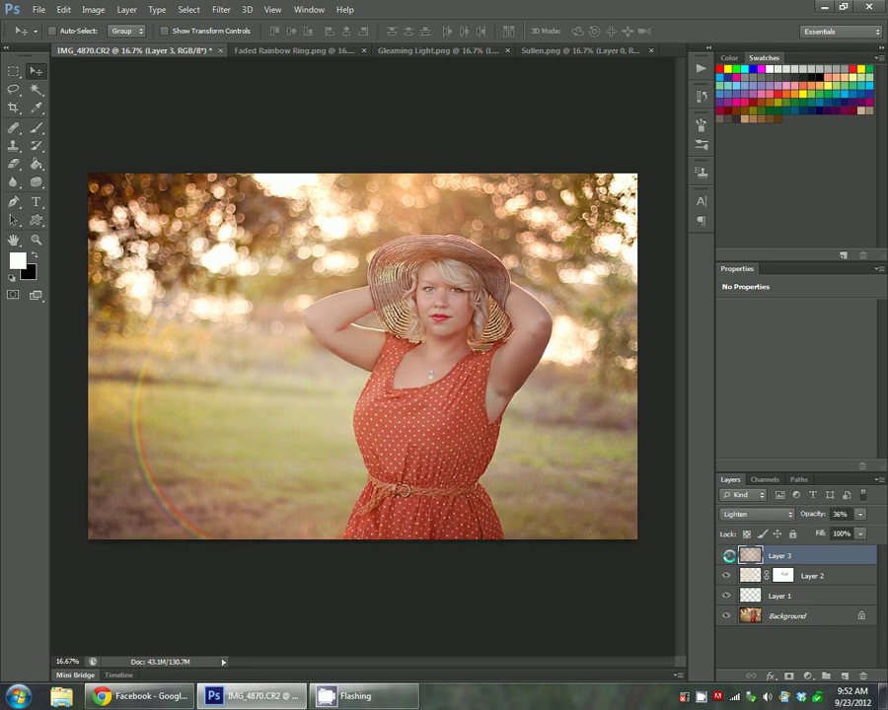
pyautogui.click(860, 514)
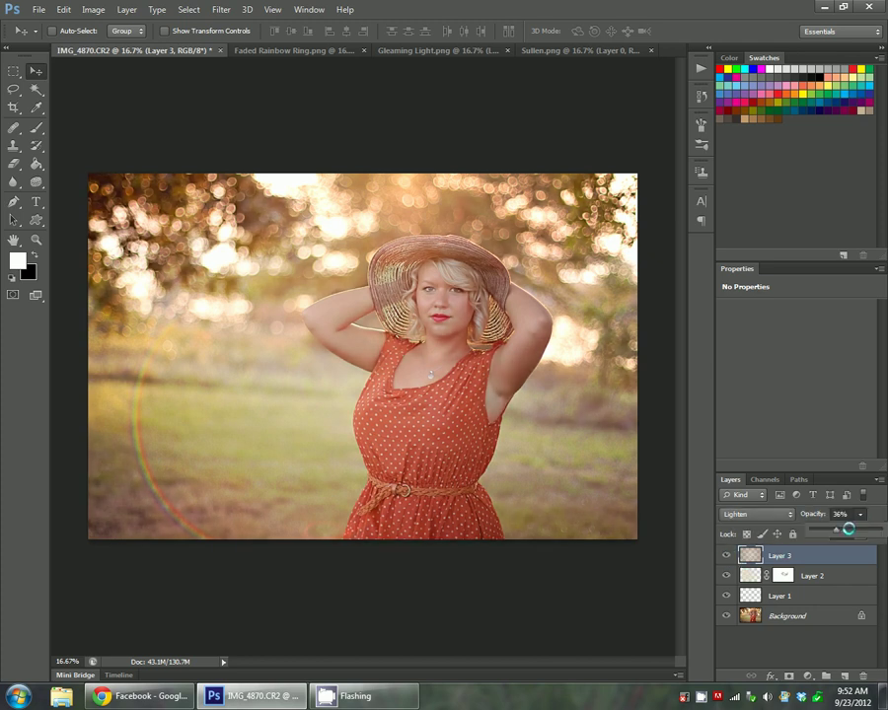
pyautogui.moveTo(847, 530); pyautogui.dragTo(886, 530)
pyautogui.click(735, 514)
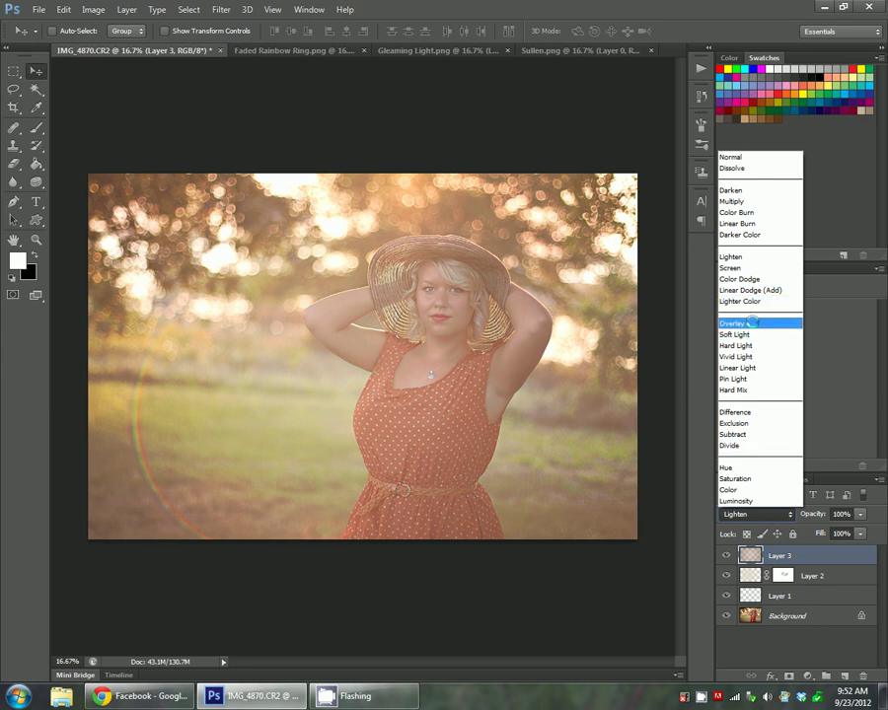
# Switch Layer 3 to Overlay at 54% opacity and toggle its visibility to compare.
pyautogui.click(751, 324)
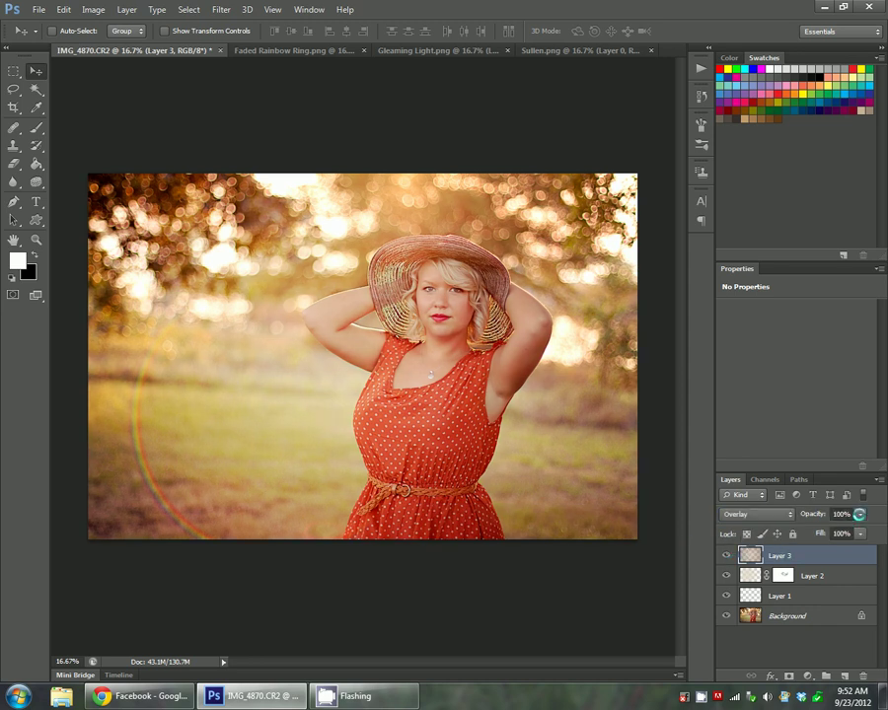
pyautogui.click(859, 514)
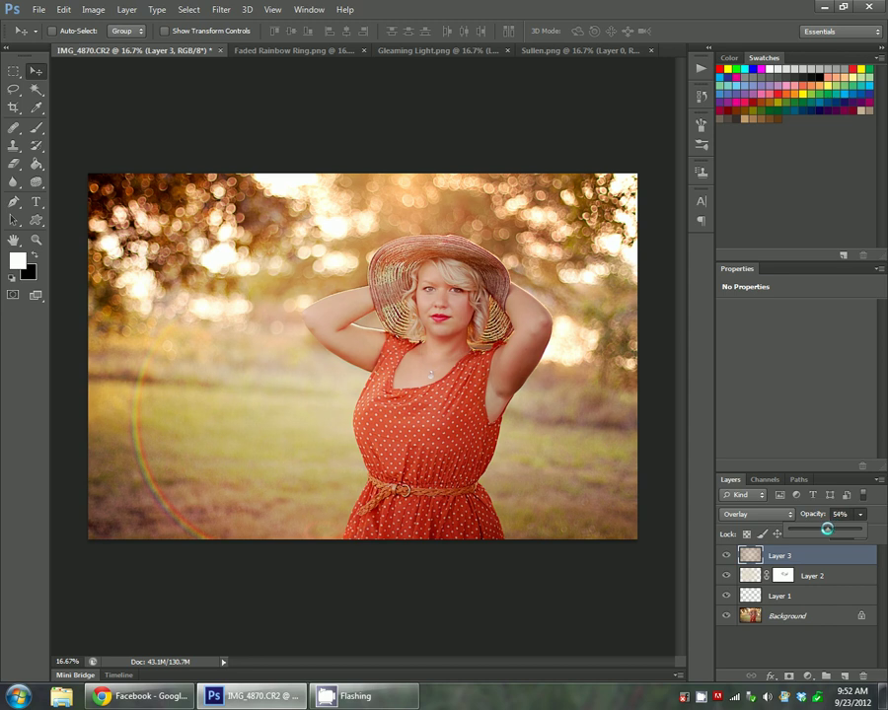
pyautogui.click(727, 552)
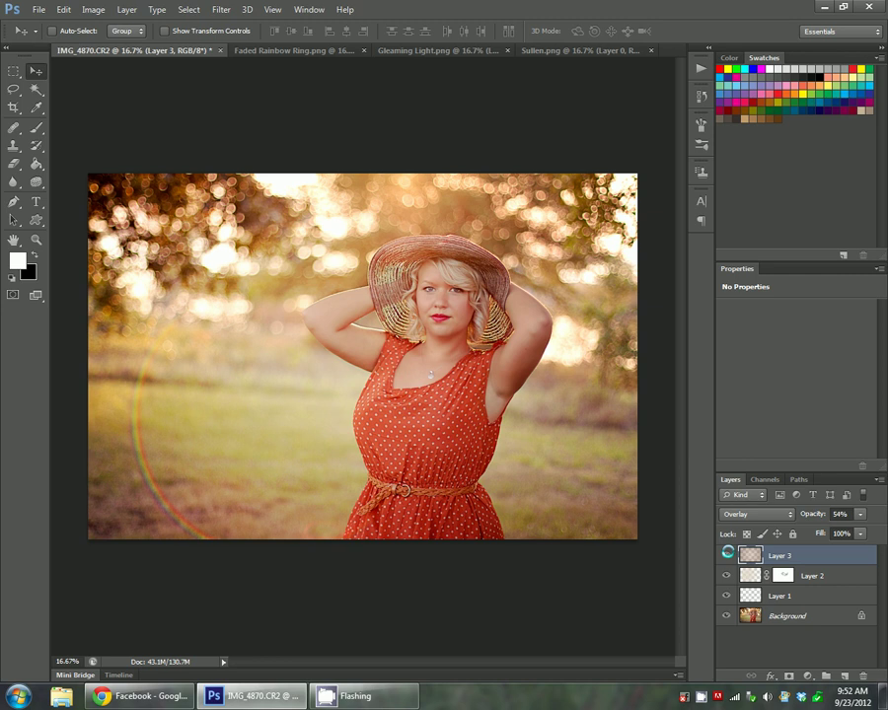
pyautogui.click(727, 553)
# Mask Layer 3 and brush the texture off her face and hat, enlarging the brush to 150.
pyautogui.click(789, 676)
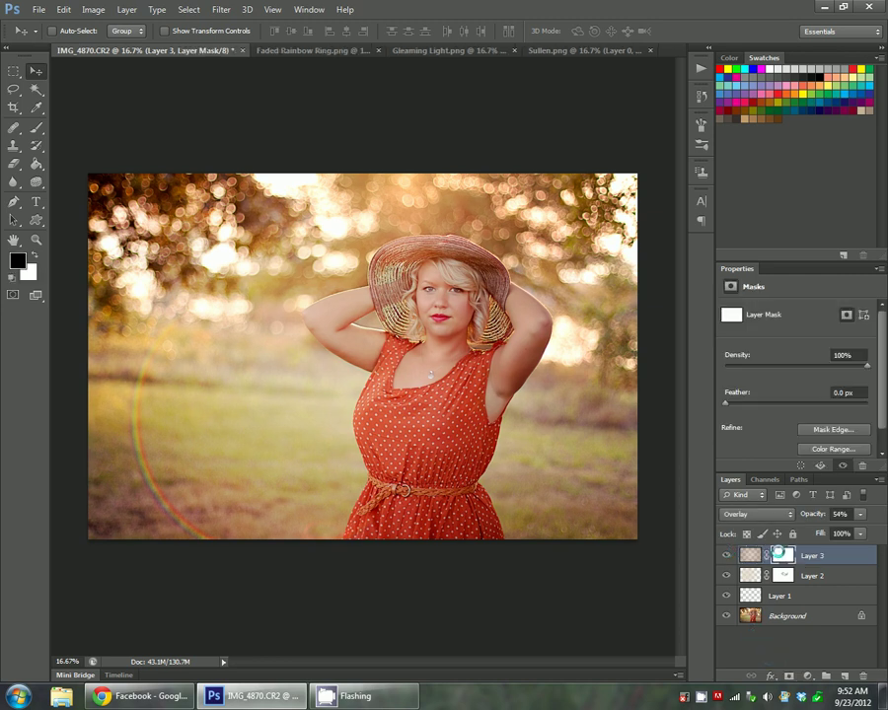
pyautogui.press('b')
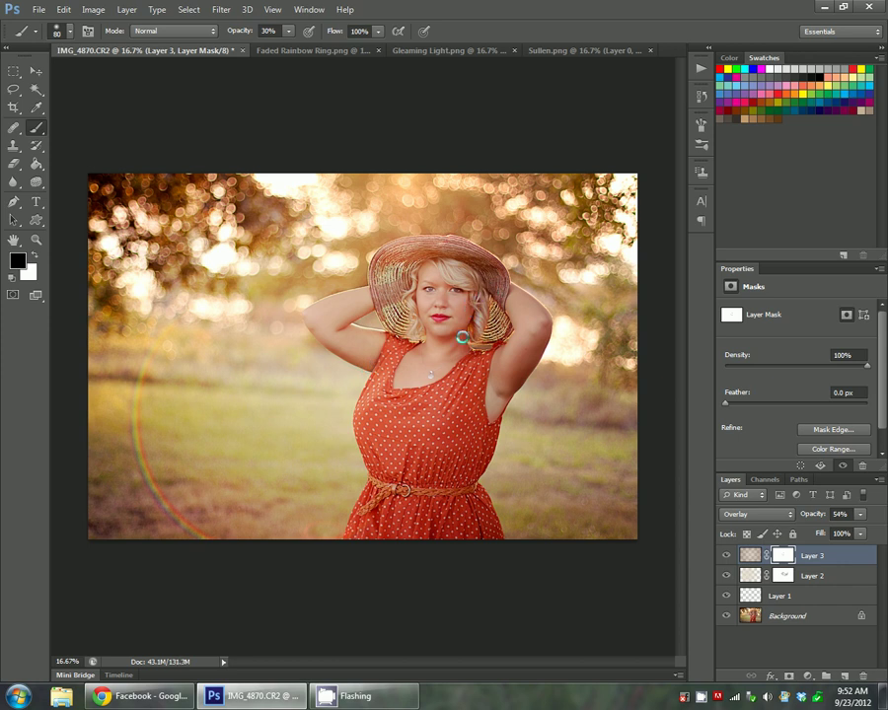
pyautogui.moveTo(498, 343)
pyautogui.mouseDown()
pyautogui.moveTo(460, 296)
pyautogui.moveTo(408, 287)
pyautogui.mouseUp()
pyautogui.press(']')
pyautogui.press(']')
pyautogui.click(727, 555)
# Group Layers 1–3 into Group 1 and collapse the group.
pyautogui.hotkey('ctrl', 'g')
pyautogui.press('x')
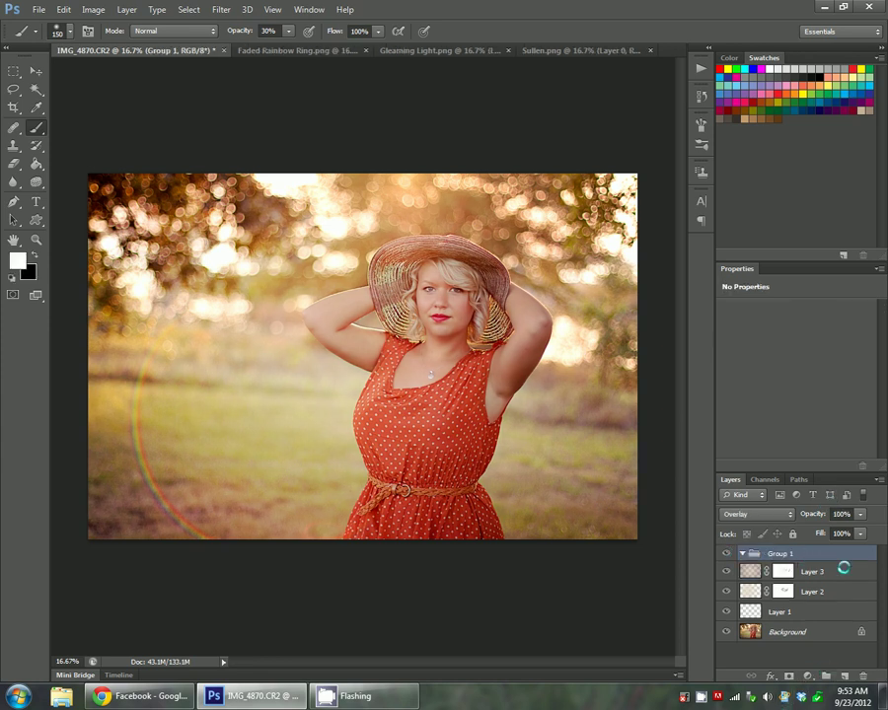
pyautogui.click(843, 571)
pyautogui.keyDown('shift'); pyautogui.click(837, 606); pyautogui.keyUp('shift')
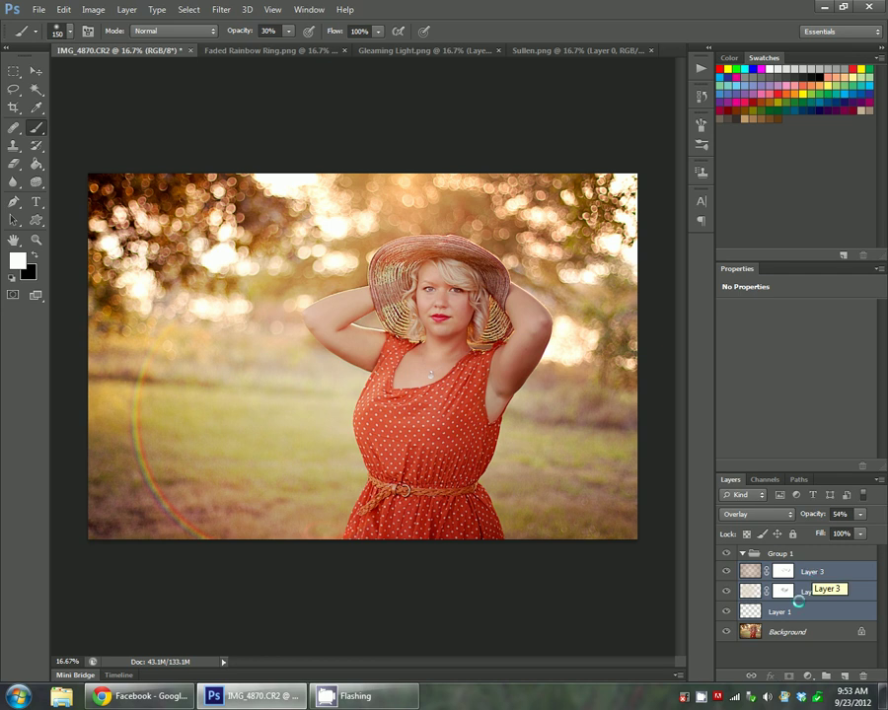
pyautogui.moveTo(807, 572); pyautogui.dragTo(744, 555)
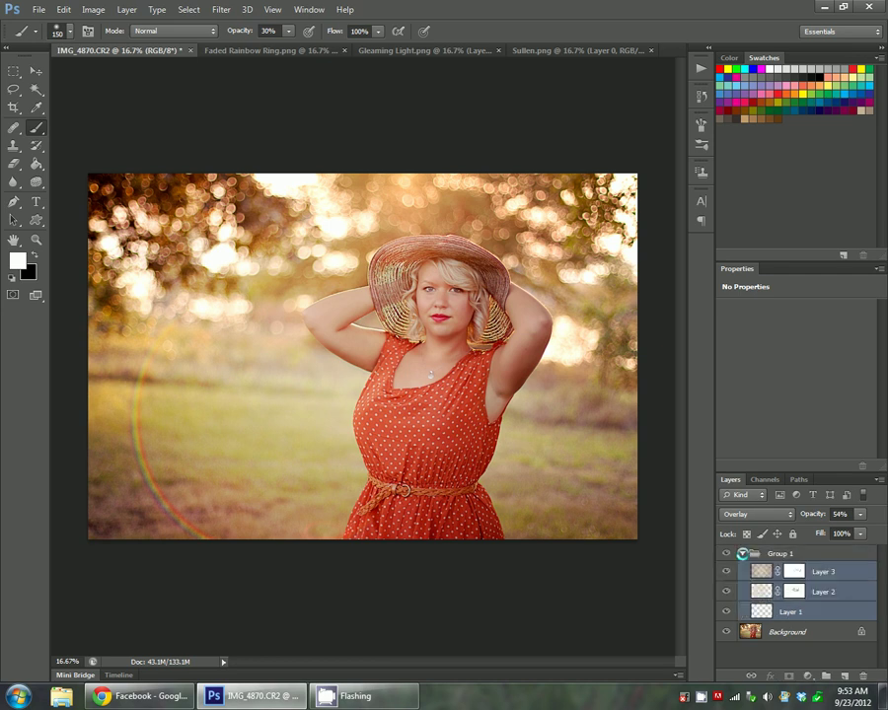
pyautogui.click(743, 554)
# Toggle Group 1's visibility repeatedly to compare the portrait with and without the light overlays.
pyautogui.click(726, 552)
pyautogui.click(726, 553)
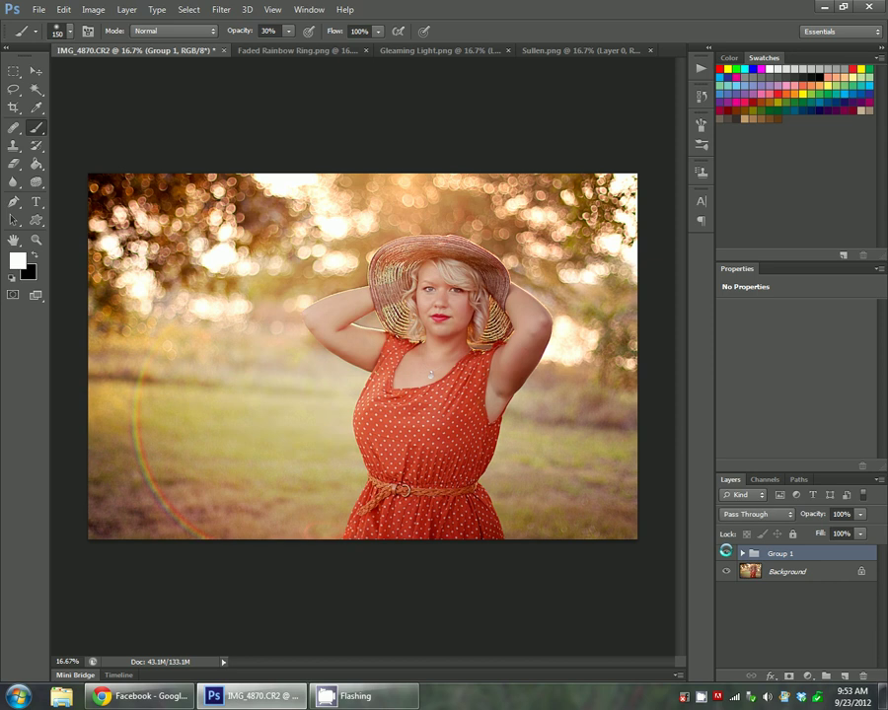
pyautogui.click(726, 553)
pyautogui.click(727, 553)
pyautogui.click(726, 553)
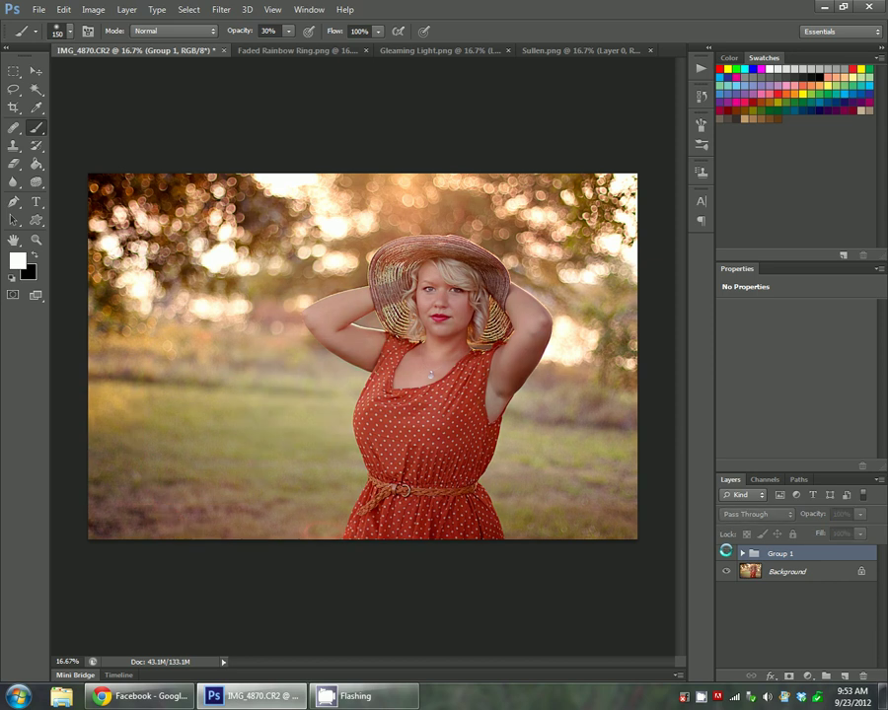
pyautogui.click(726, 553)
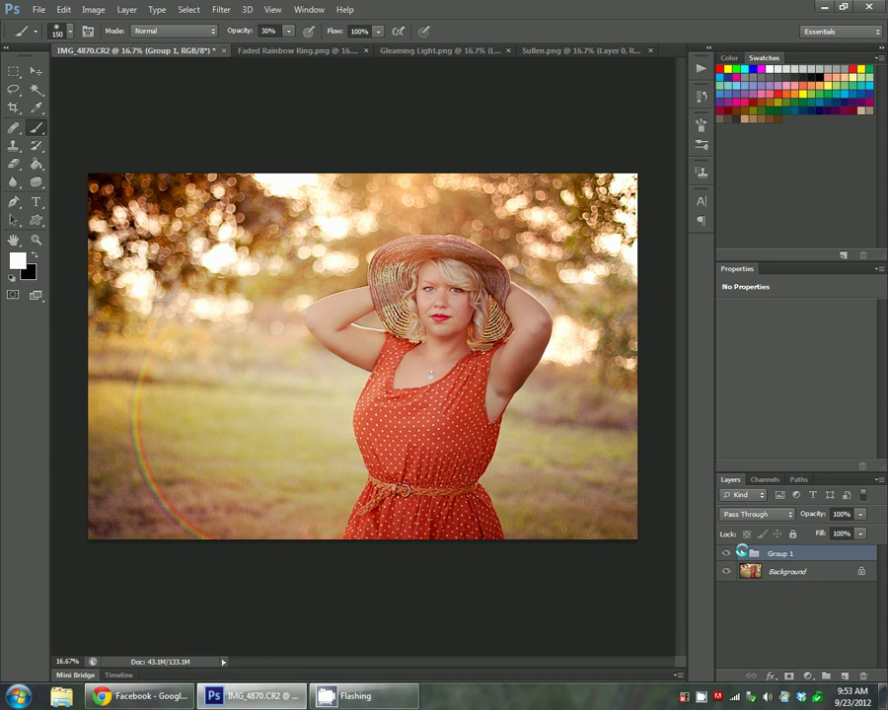
# Lower Group 1's opacity to 66%.
pyautogui.click(743, 553)
pyautogui.click(742, 554)
pyautogui.click(859, 514)
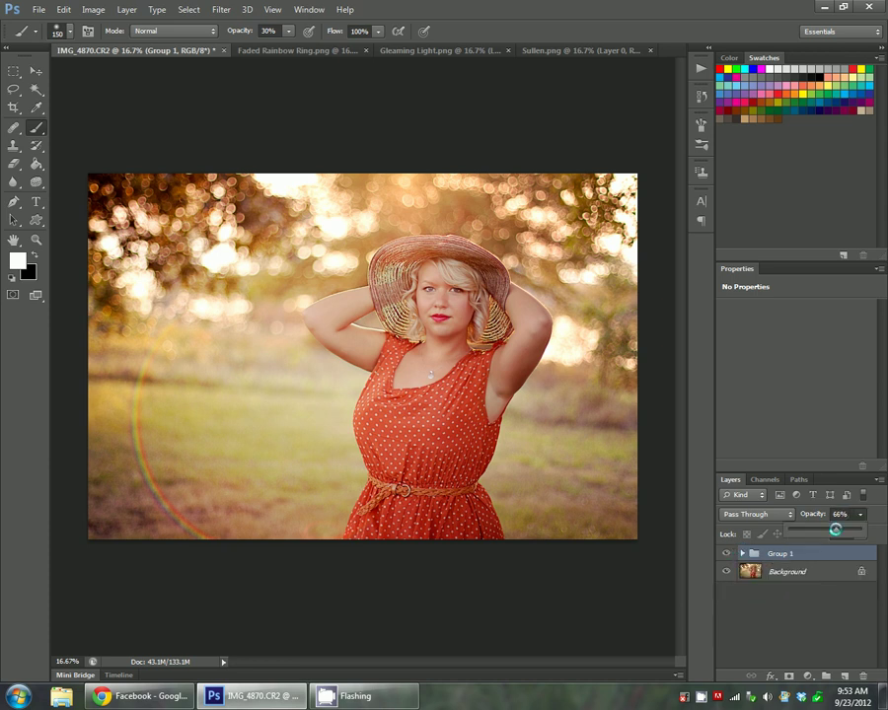
pyautogui.moveTo(835, 530); pyautogui.dragTo(829, 530)
# Switch Group 1 off and on again to judge the glow at 66% opacity.
pyautogui.click(727, 553)
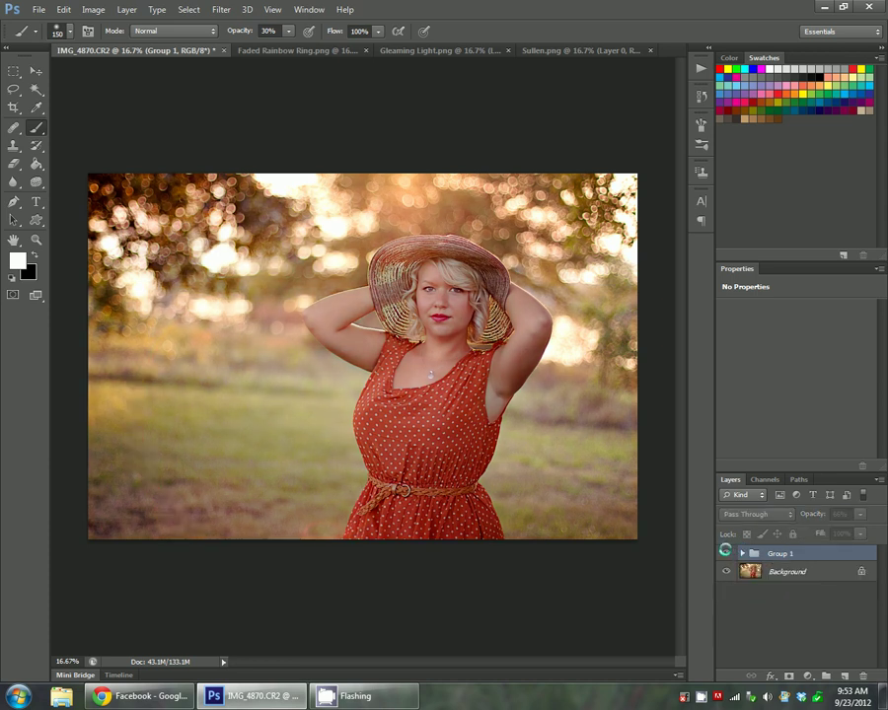
pyautogui.click(726, 551)
pyautogui.click(726, 551)
pyautogui.click(726, 550)
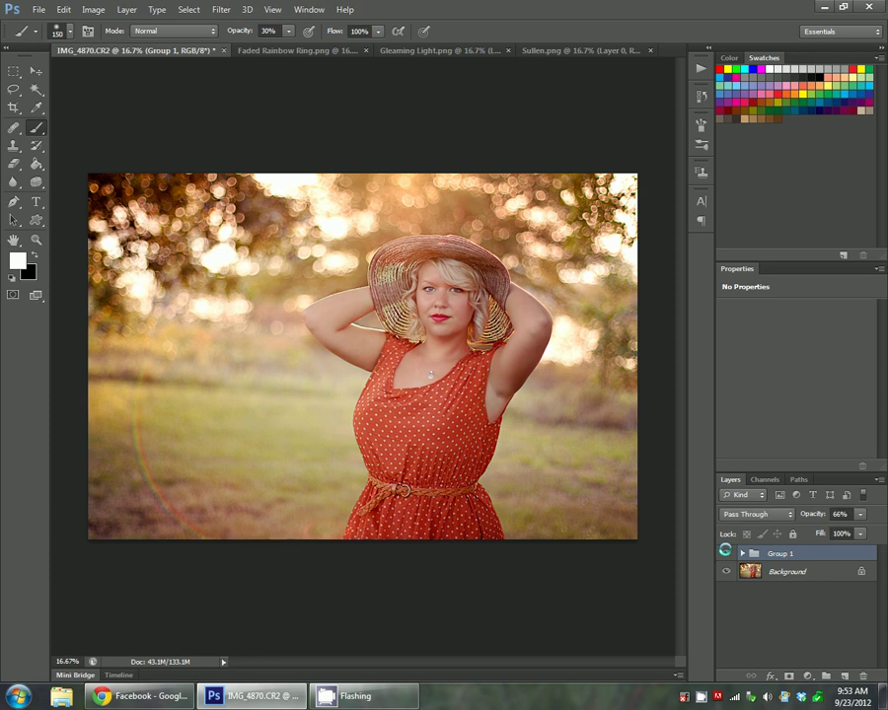
pyautogui.click(726, 551)
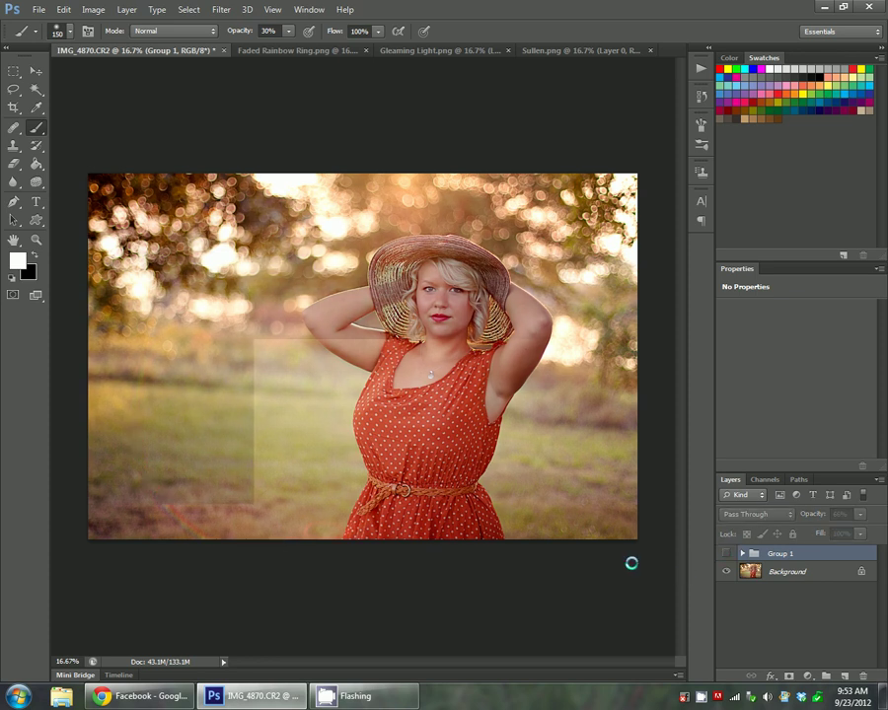
pyautogui.click(727, 552)
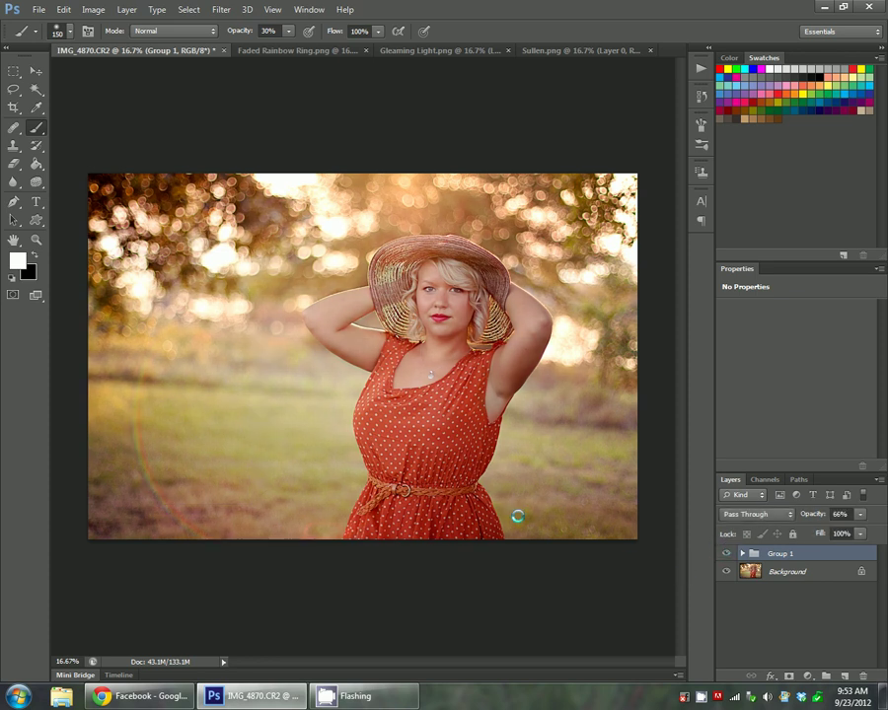